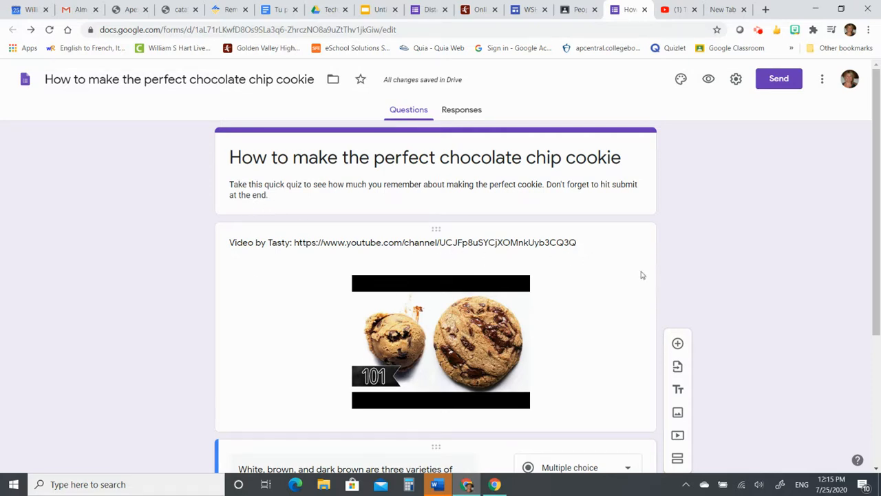
Open the form's settings and turn on collecting respondents' email addresses
{"action": "scroll", "coordinate": [735, 285], "scroll_direction": "down", "scroll_amount": 2}
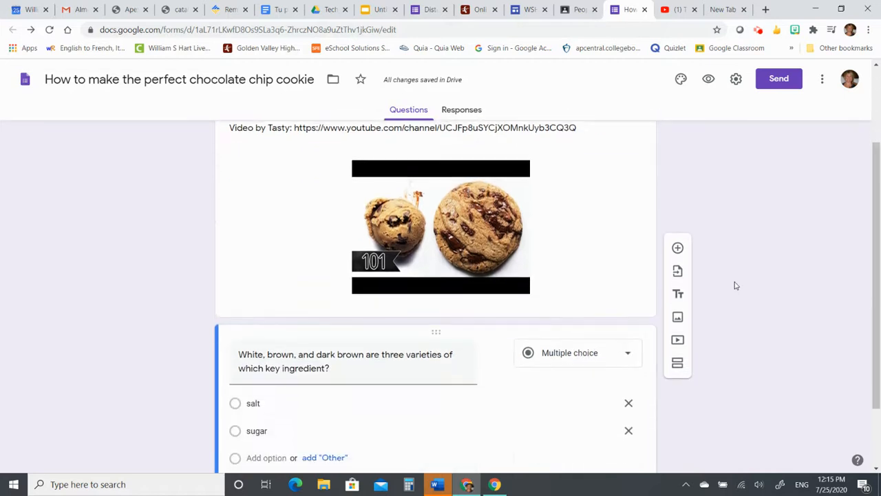
{"action": "scroll", "coordinate": [734, 286], "scroll_direction": "down", "scroll_amount": 1}
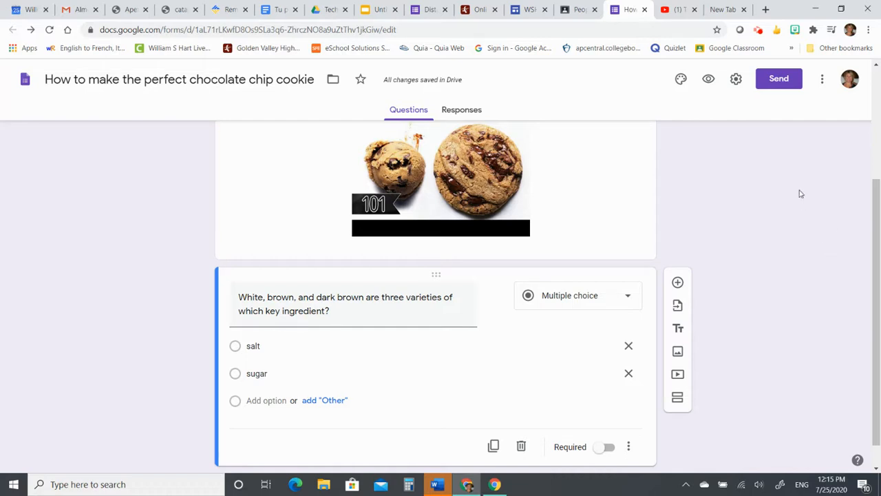
{"action": "left_click", "coordinate": [735, 79]}
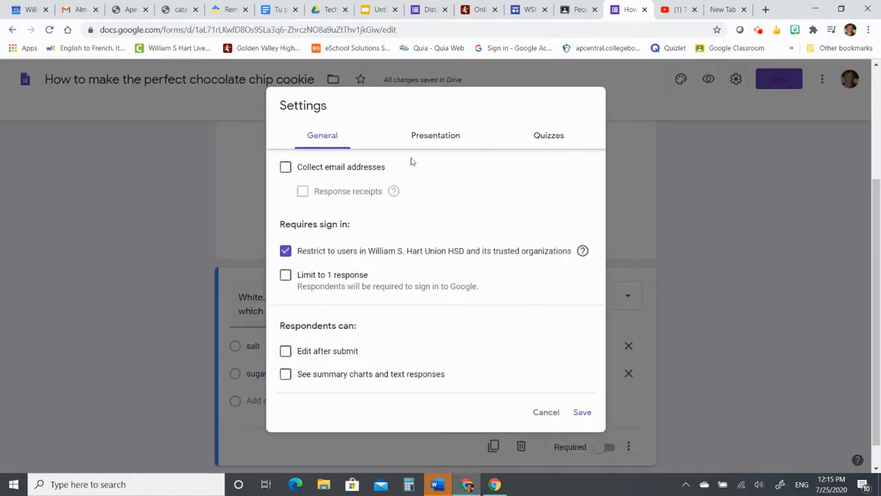
{"action": "left_click", "coordinate": [286, 168]}
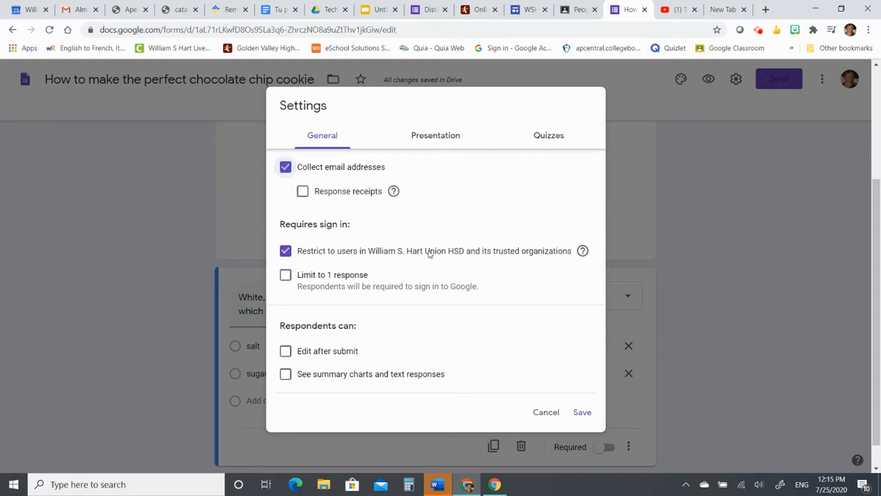
Enable shuffled question order and the progress bar in the form's presentation settings
{"action": "left_click", "coordinate": [440, 136]}
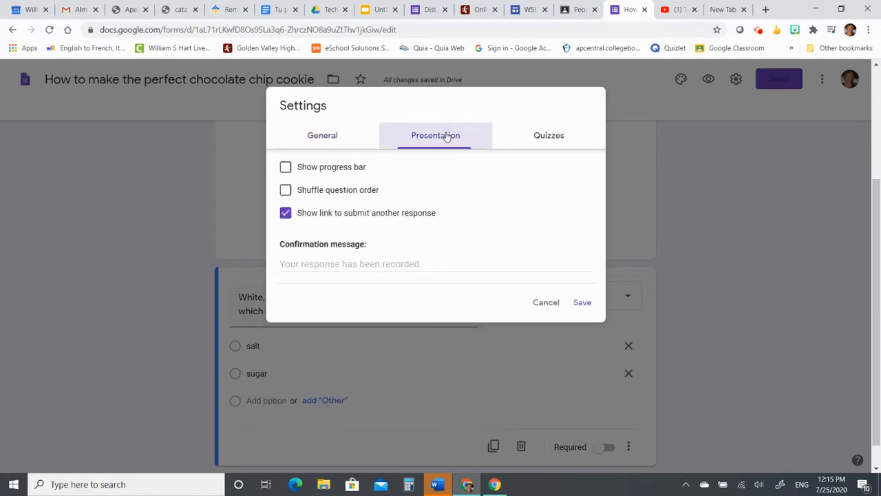
{"action": "left_click", "coordinate": [286, 191]}
{"action": "left_click", "coordinate": [287, 169]}
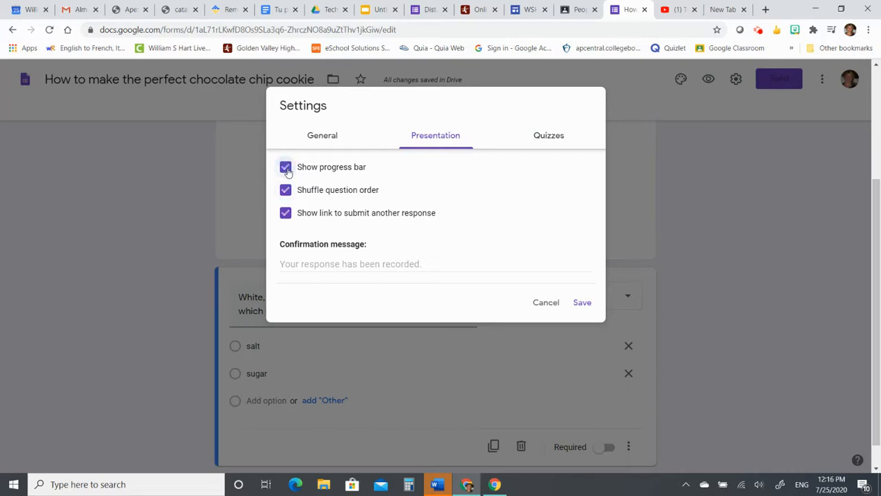
Set the form's confirmation message to "Thank you! Great Job!"
{"action": "left_click", "coordinate": [365, 267]}
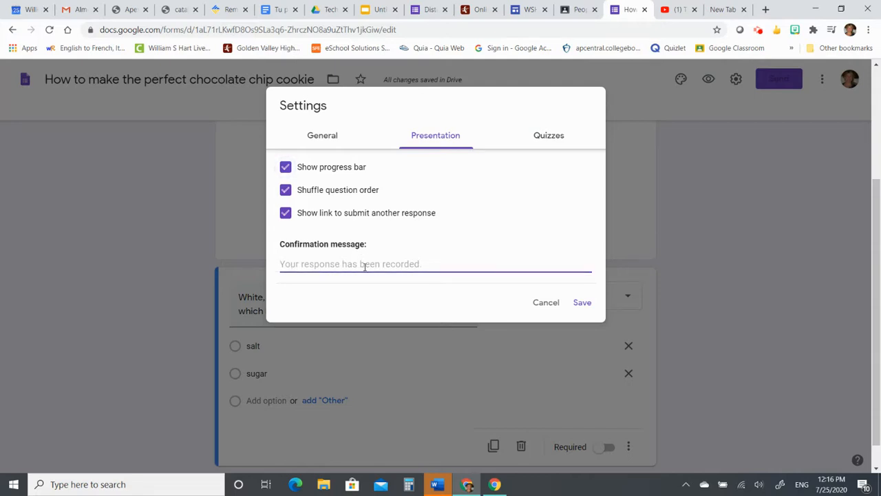
{"action": "type", "text": "Thank"}
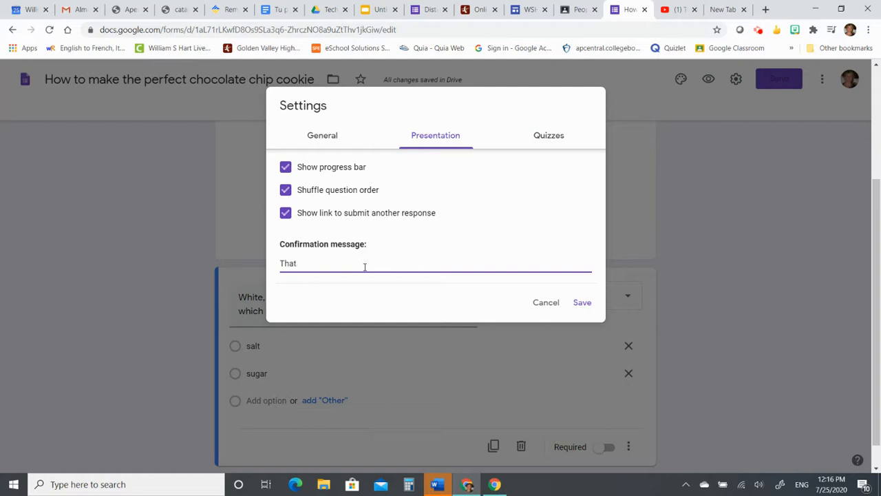
{"action": "type", "text": " you! Great Job!"}
Make the form a quiz, stop respondents from seeing the correct answers, and save the settings
{"action": "left_click", "coordinate": [551, 139]}
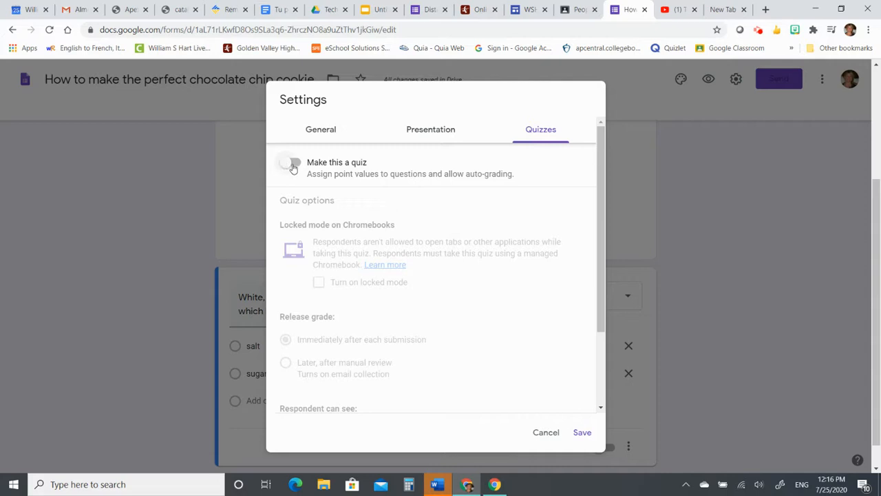
{"action": "left_click", "coordinate": [295, 166]}
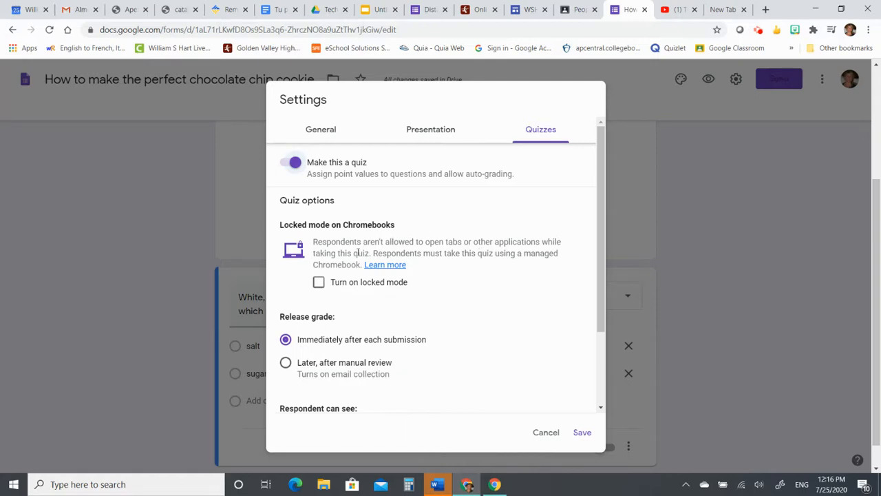
{"action": "scroll", "coordinate": [347, 314], "scroll_direction": "down", "scroll_amount": 3}
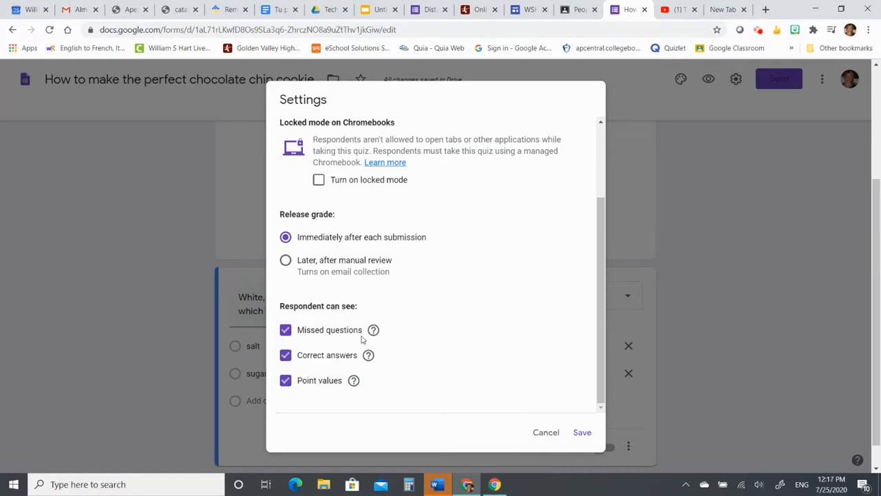
{"action": "mouse_move", "coordinate": [374, 332]}
{"action": "left_click", "coordinate": [287, 358]}
{"action": "left_click", "coordinate": [584, 433]}
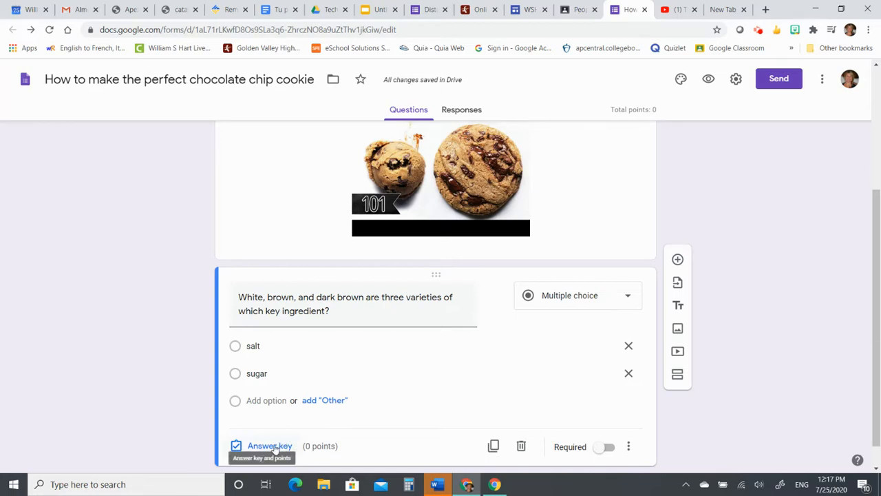
Try adding an "Other" option to the multiple-choice question about the key ingredient, and remove it again
{"action": "left_click", "coordinate": [317, 402]}
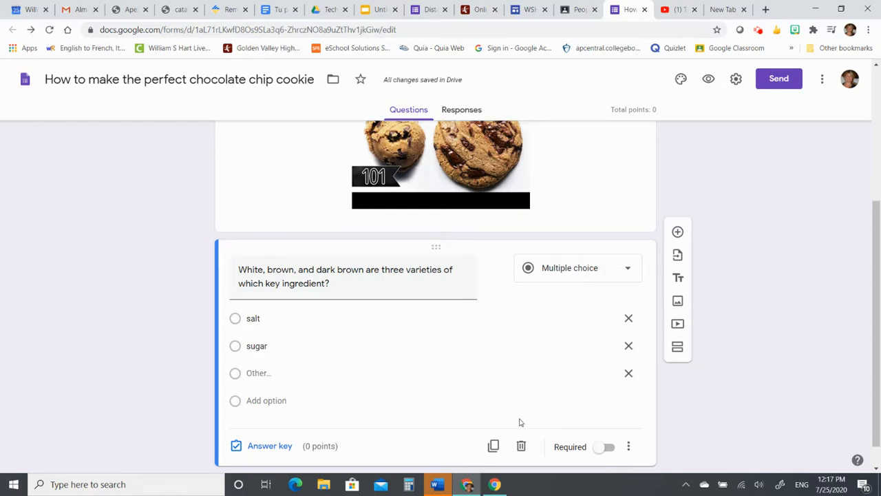
{"action": "left_click", "coordinate": [629, 373]}
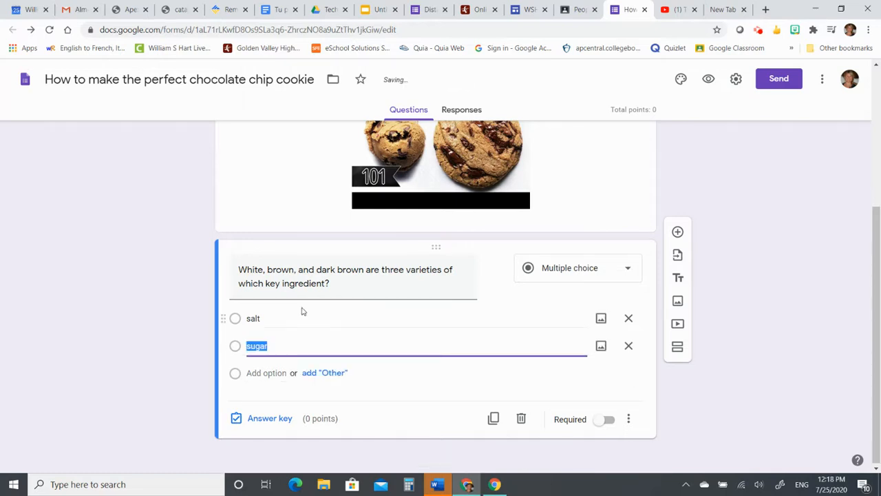
In the key ingredient question's answer key, set 0 points and mark sugar as the correct answer
{"action": "left_click", "coordinate": [268, 418]}
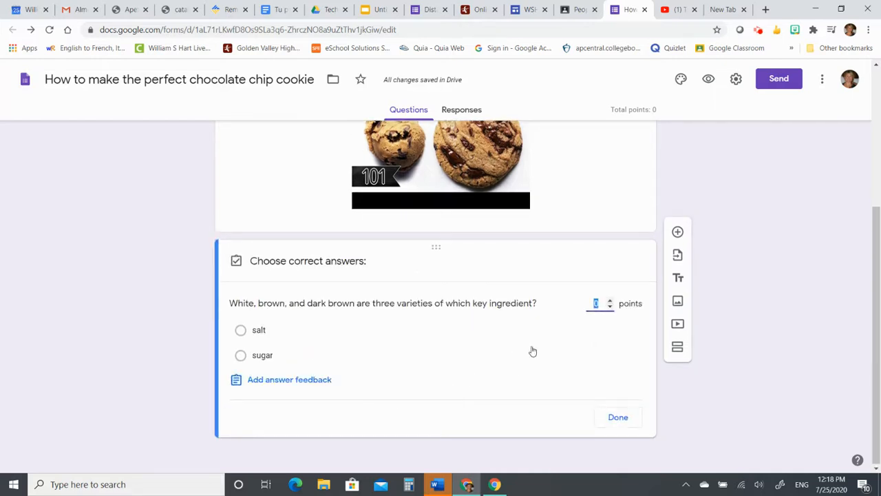
{"action": "left_click", "coordinate": [609, 302]}
{"action": "left_click", "coordinate": [610, 310]}
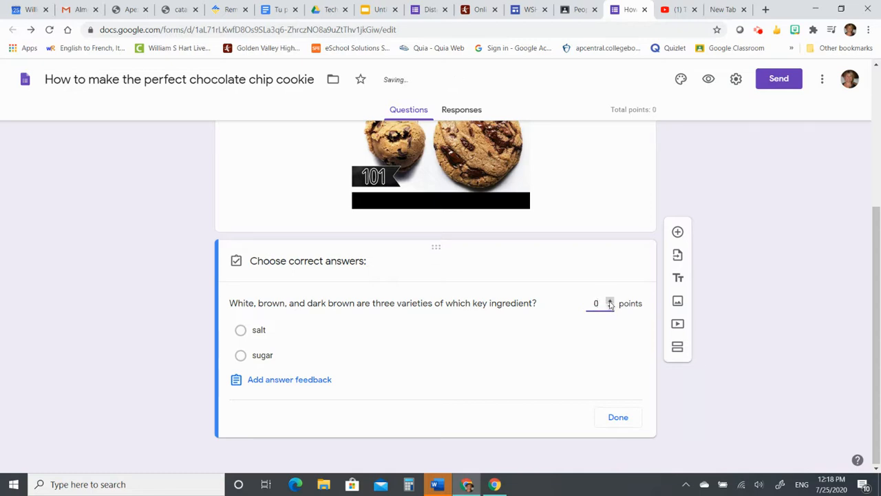
{"action": "left_click", "coordinate": [610, 303]}
{"action": "left_click", "coordinate": [609, 310]}
{"action": "left_click", "coordinate": [609, 310]}
{"action": "left_click", "coordinate": [609, 310]}
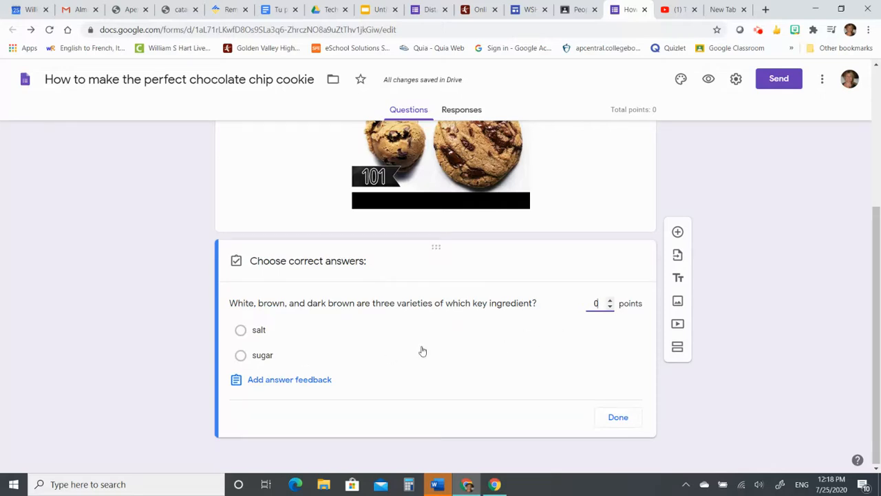
{"action": "left_click", "coordinate": [295, 361]}
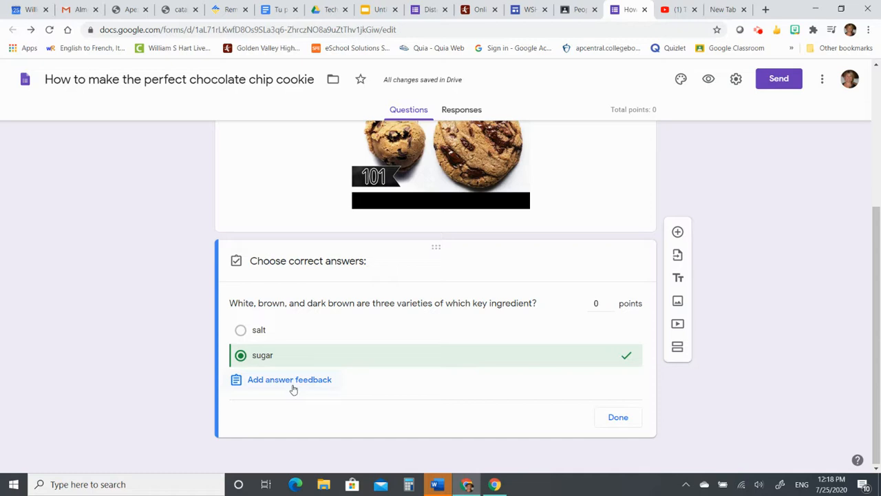
Start the question's incorrect-answer feedback and copy the share link of the YouTube video "How To Make Perfect Chocolate Chip Cookies"
{"action": "left_click", "coordinate": [293, 383]}
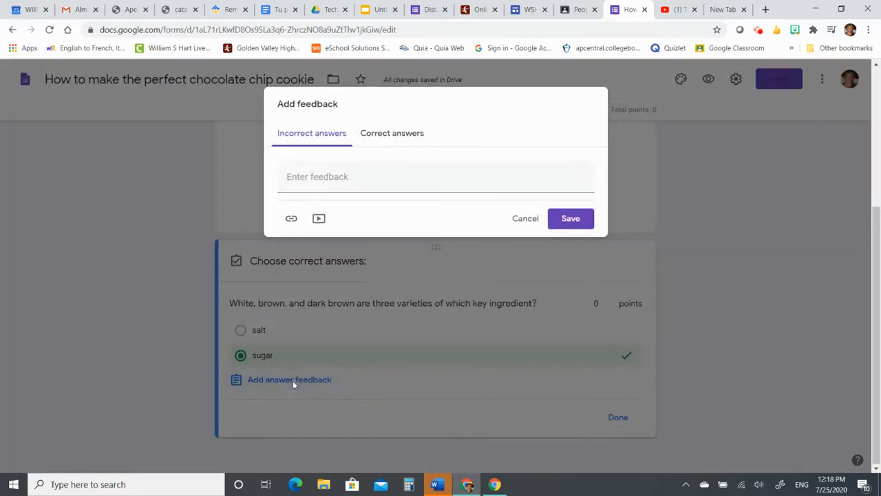
{"action": "left_click", "coordinate": [323, 183]}
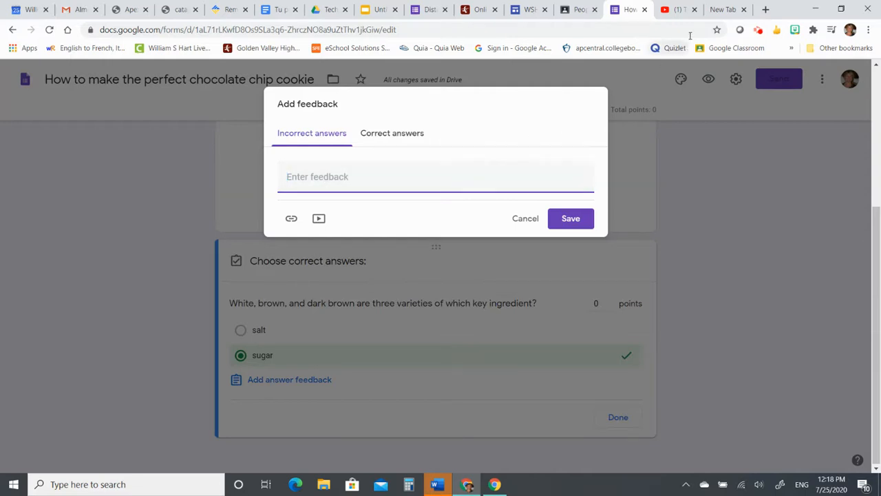
{"action": "left_click", "coordinate": [678, 11]}
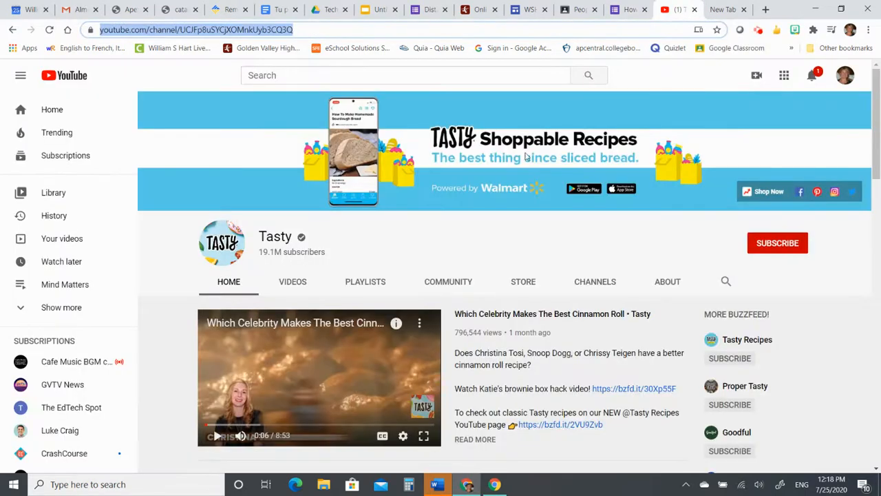
{"action": "left_click", "coordinate": [12, 29]}
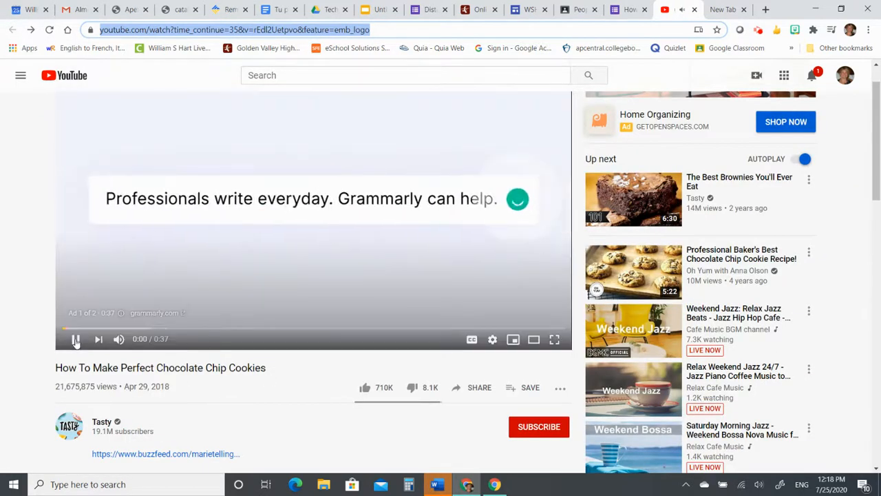
{"action": "left_click", "coordinate": [468, 390]}
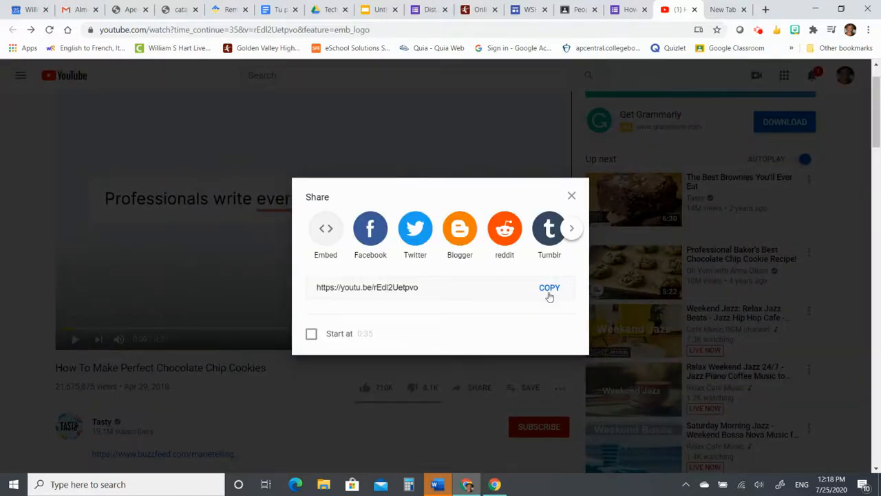
{"action": "left_click", "coordinate": [552, 293]}
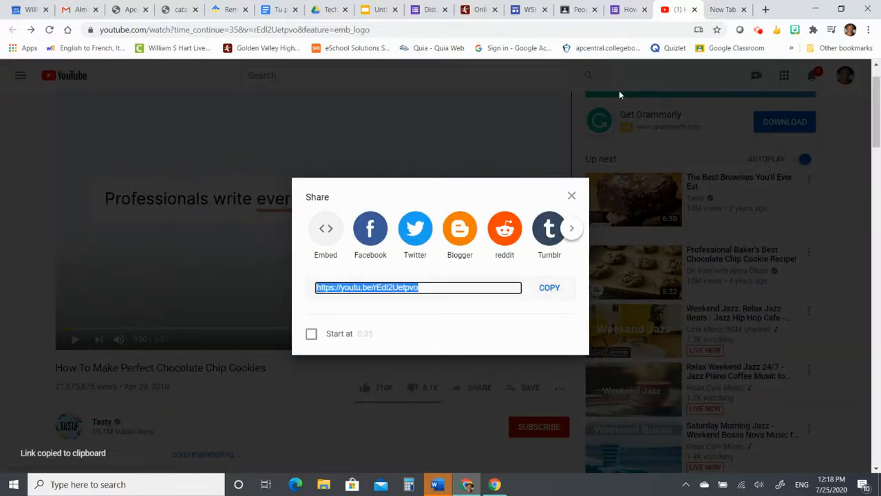
Back in the form, add the copied video link to the incorrect-answer feedback, displayed as "Rewatch this clip to see the correct answer."
{"action": "left_click", "coordinate": [628, 10]}
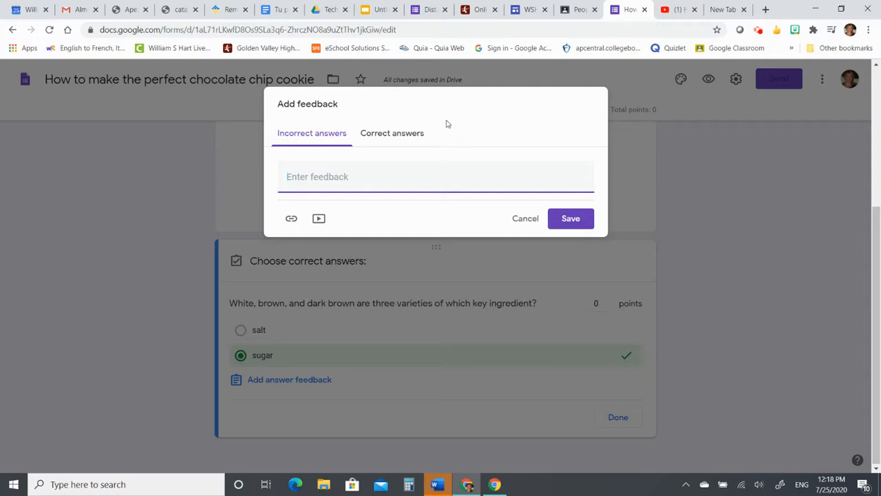
{"action": "left_click", "coordinate": [291, 222]}
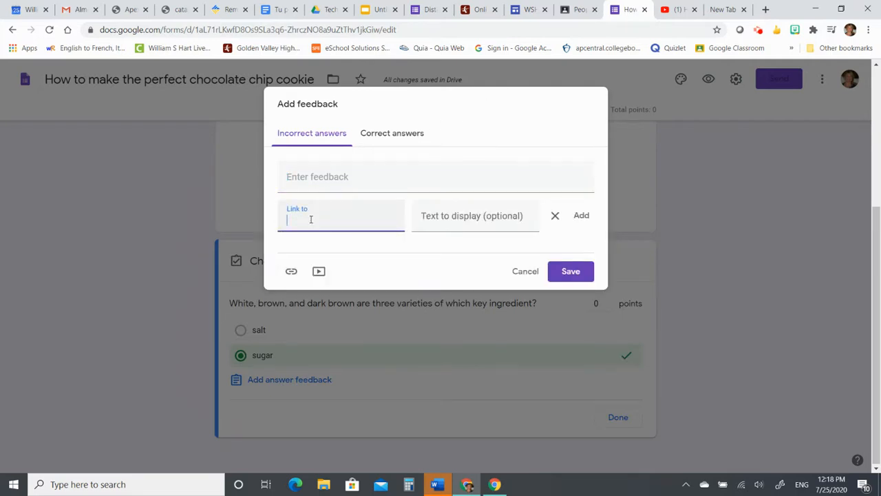
{"action": "key", "text": "ctrl+v"}
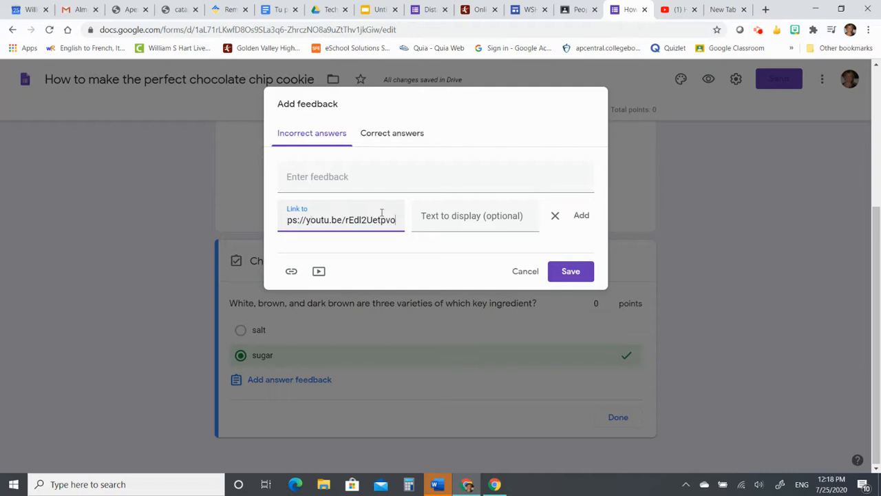
{"action": "left_click", "coordinate": [434, 216]}
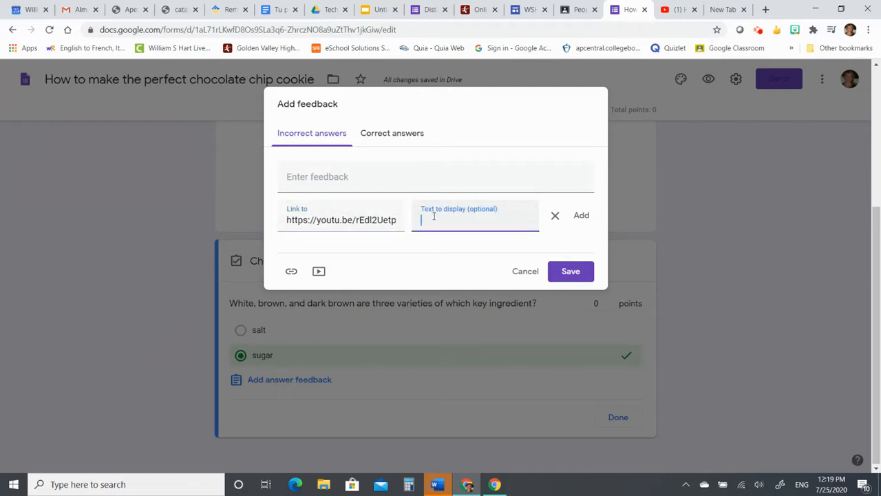
{"action": "type", "text": "Rewatch this clip to see"}
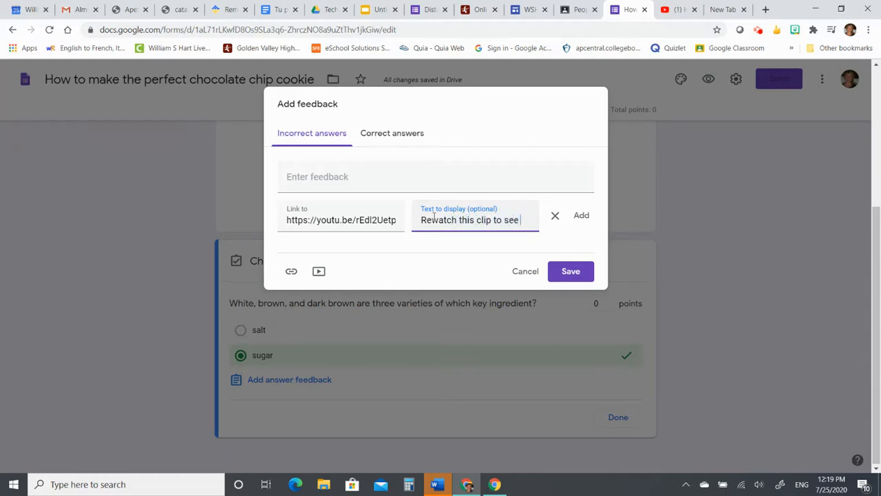
{"action": "type", "text": " the cor"}
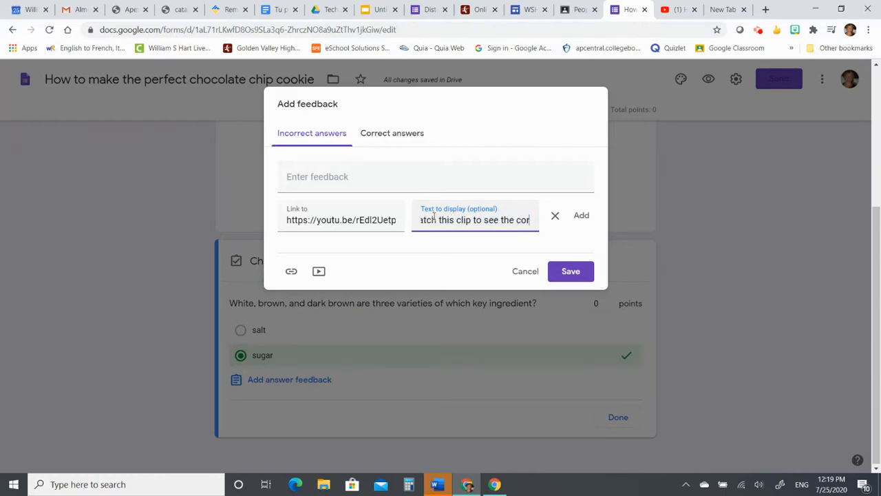
{"action": "type", "text": "rect answer."}
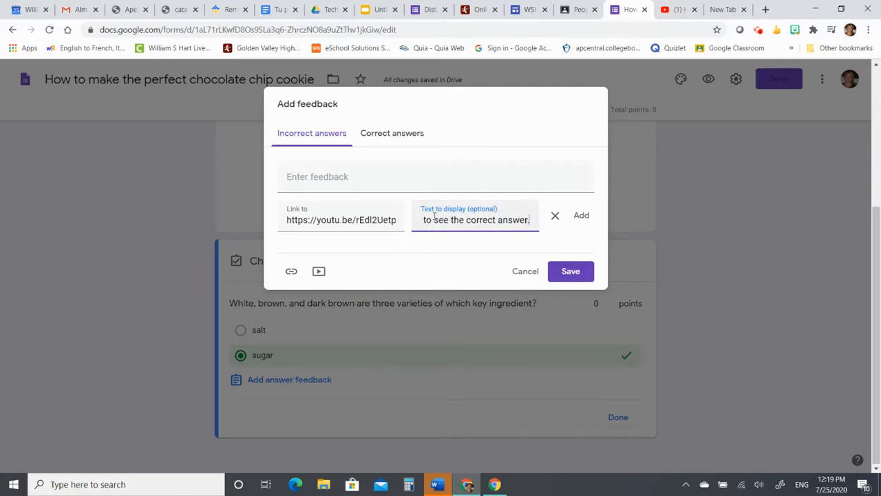
{"action": "left_click", "coordinate": [582, 215]}
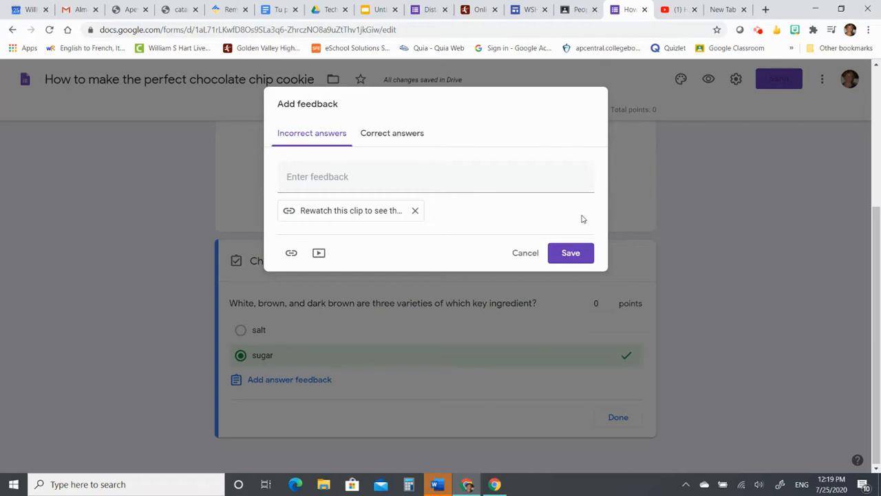
Enter "Let's try that again!" as the feedback text for incorrect answers
{"action": "left_click", "coordinate": [431, 179]}
{"action": "type", "text": "Le"}
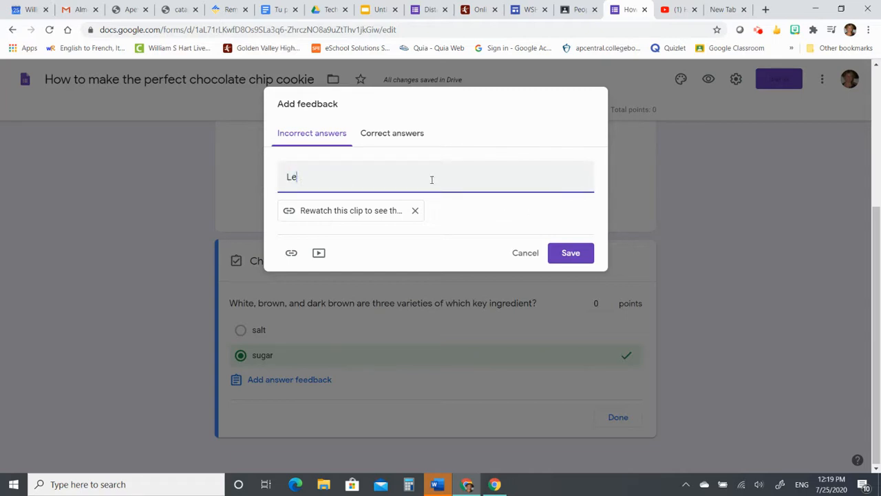
{"action": "type", "text": "t's try that again!"}
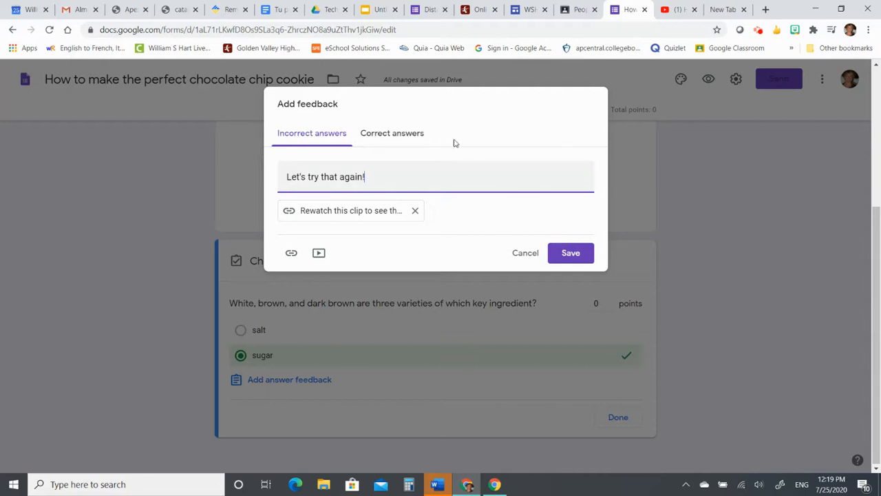
Add the correct-answer feedback "Great job! You're on your way to the perfect cookie!" and save the question's feedback
{"action": "left_click", "coordinate": [394, 136]}
{"action": "left_click", "coordinate": [367, 177]}
{"action": "type", "text": "Great job"}
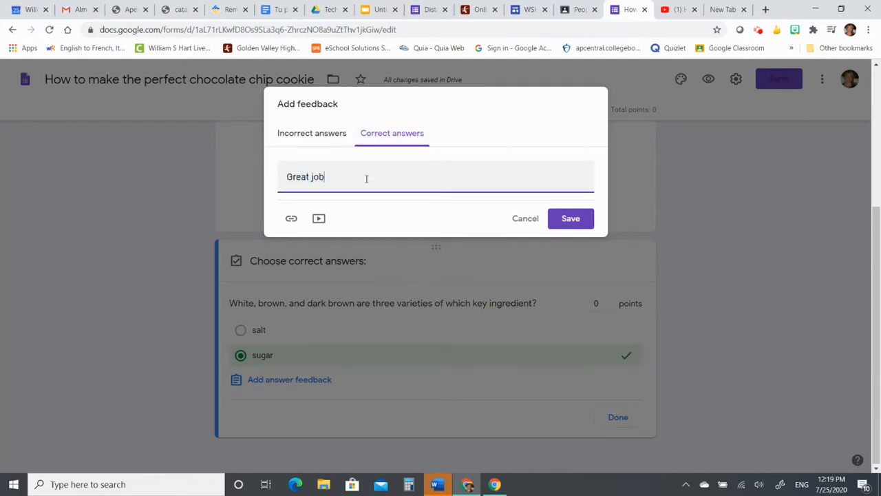
{"action": "type", "text": "! You're on your way to the perfe"}
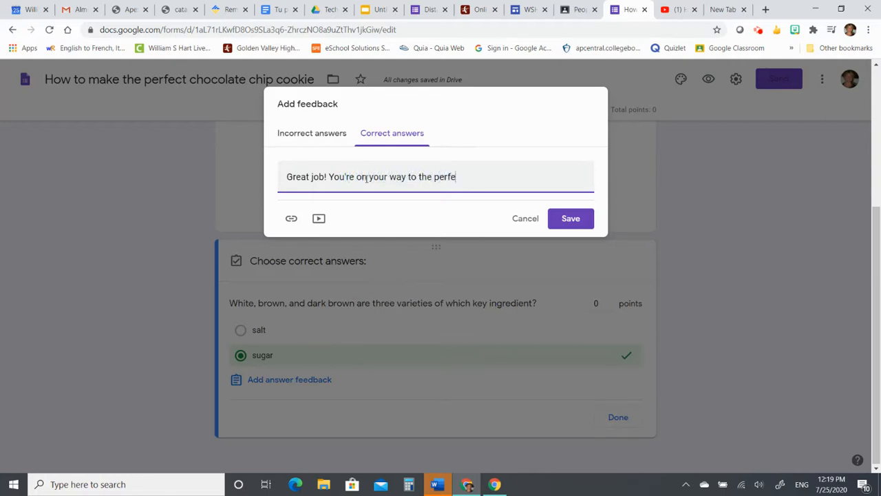
{"action": "type", "text": "ct cookie!"}
{"action": "left_click", "coordinate": [569, 219]}
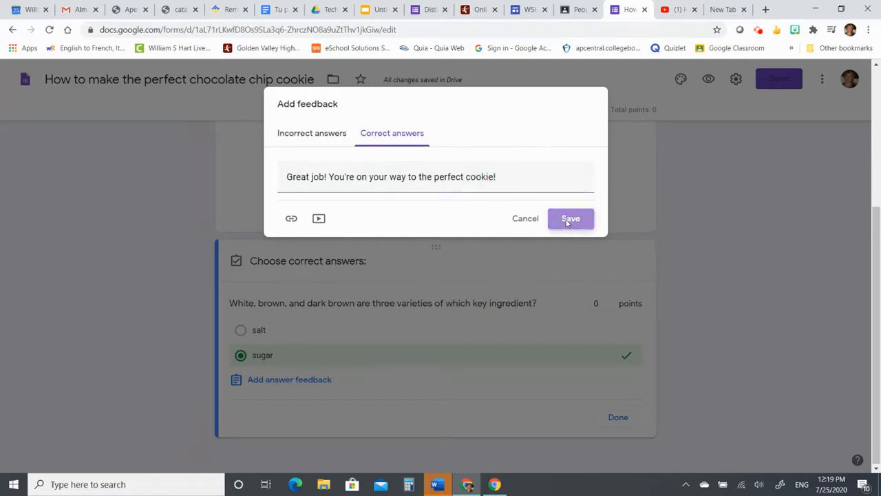
Set the key ingredient question's value to 1 point, finish its answer key and make the question required
{"action": "scroll", "coordinate": [522, 336], "scroll_direction": "down", "scroll_amount": 1}
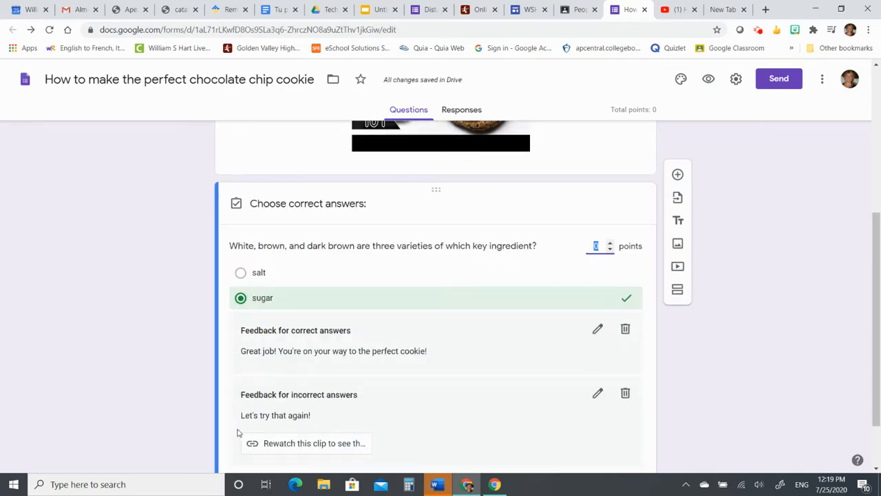
{"action": "scroll", "coordinate": [431, 423], "scroll_direction": "down", "scroll_amount": 1}
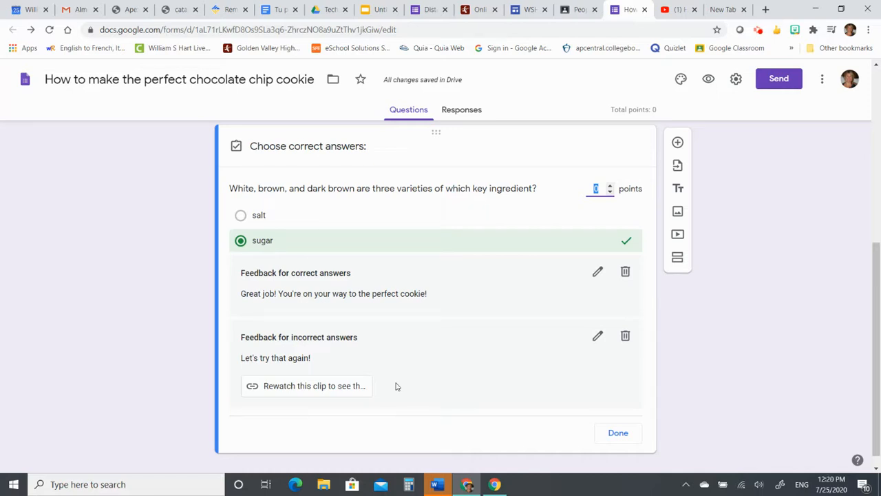
{"action": "left_click", "coordinate": [610, 188]}
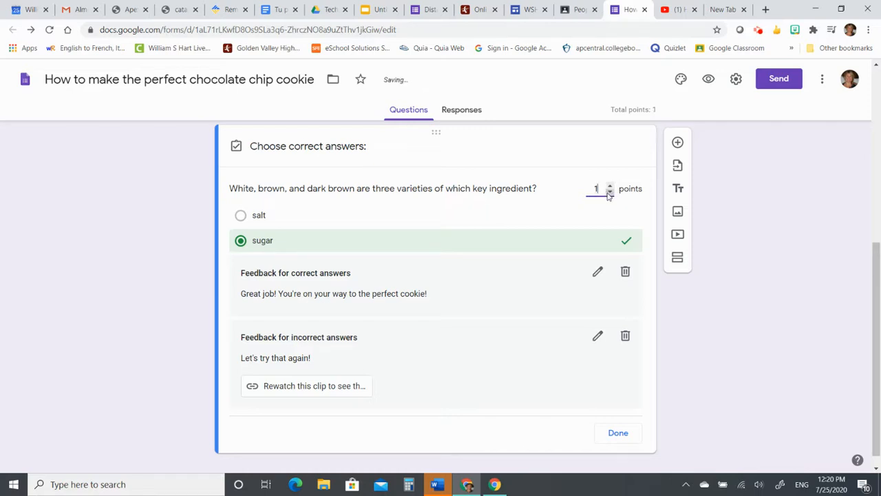
{"action": "left_click", "coordinate": [620, 443]}
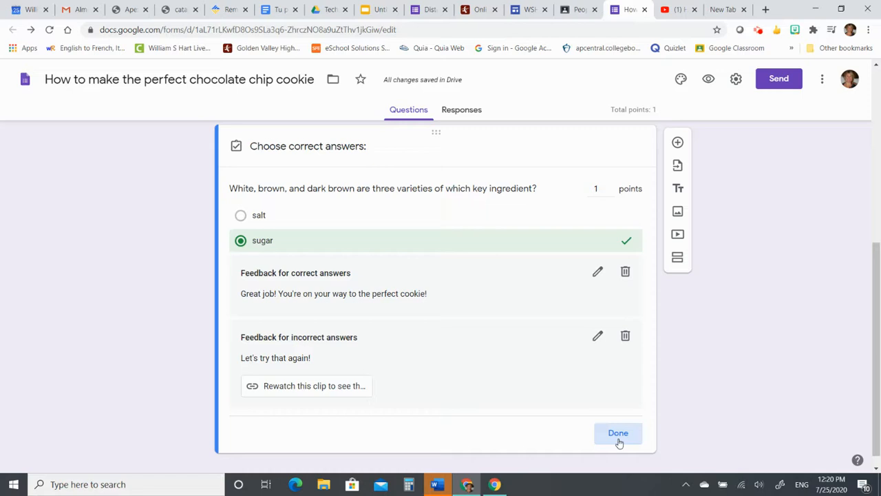
{"action": "left_click", "coordinate": [618, 434]}
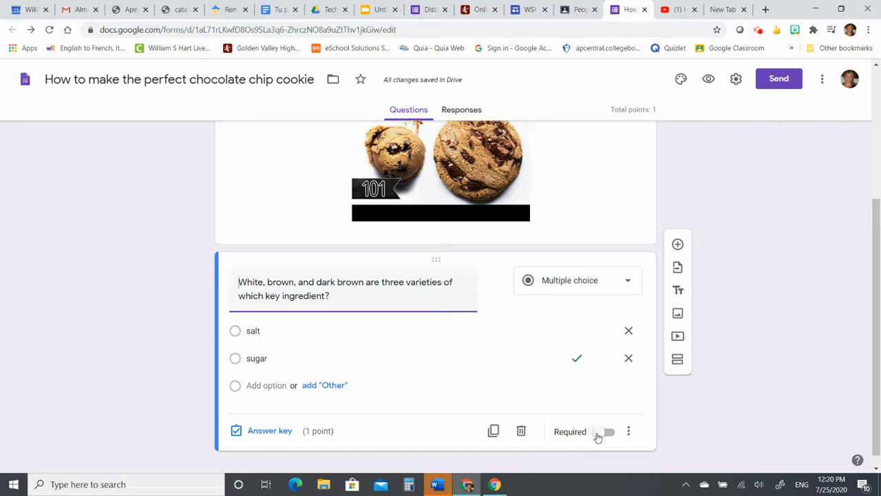
{"action": "left_click", "coordinate": [599, 433]}
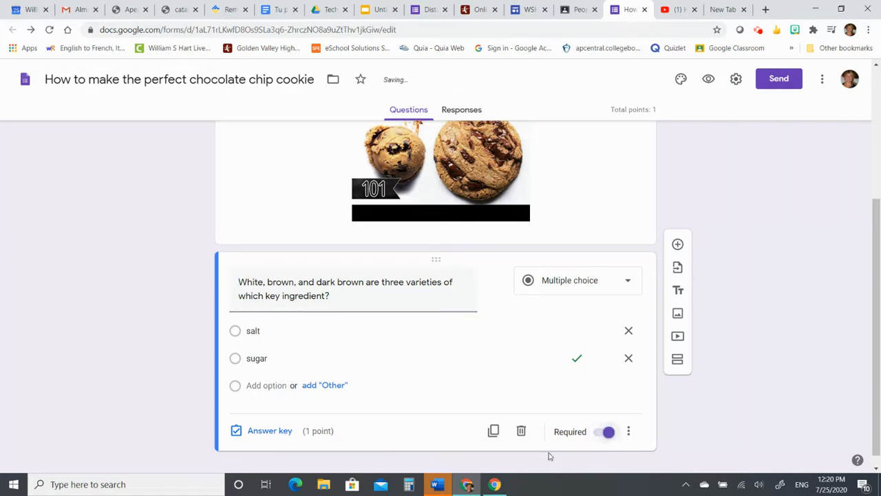